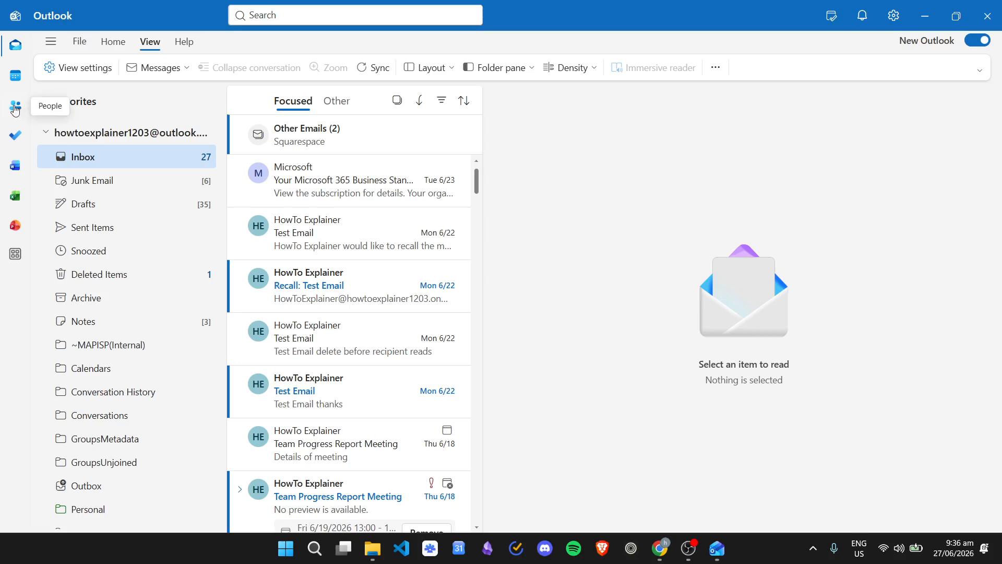
Step: Export all contacts from the People section to a CSV file
{"action": "left_click", "coordinate": [15, 108]}
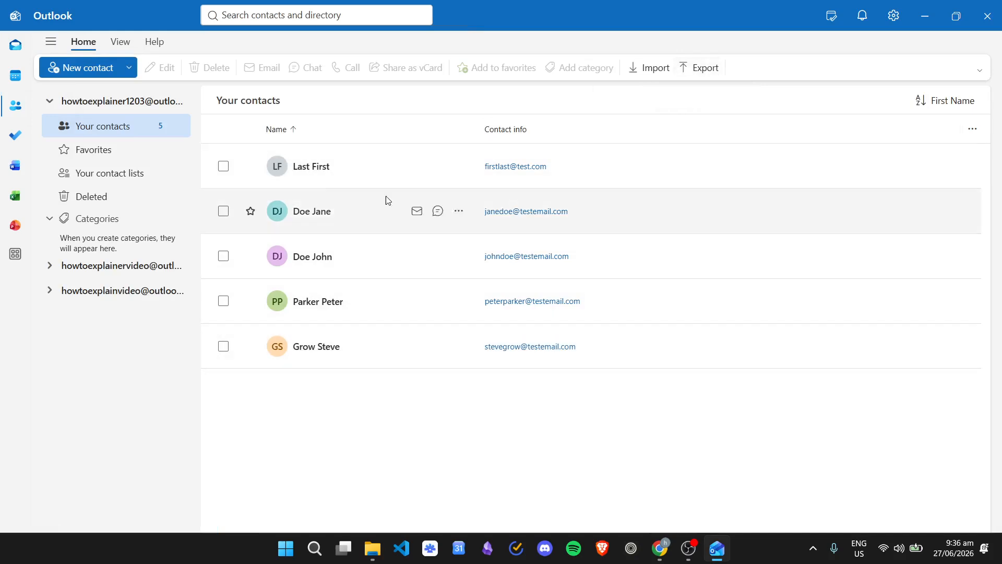
{"action": "left_click", "coordinate": [693, 66]}
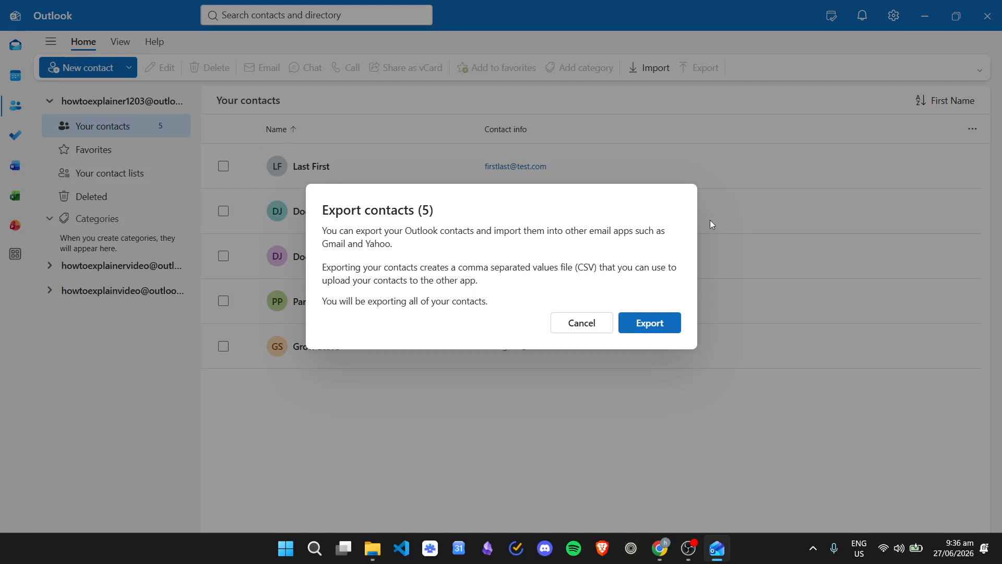
{"action": "left_click", "coordinate": [667, 327]}
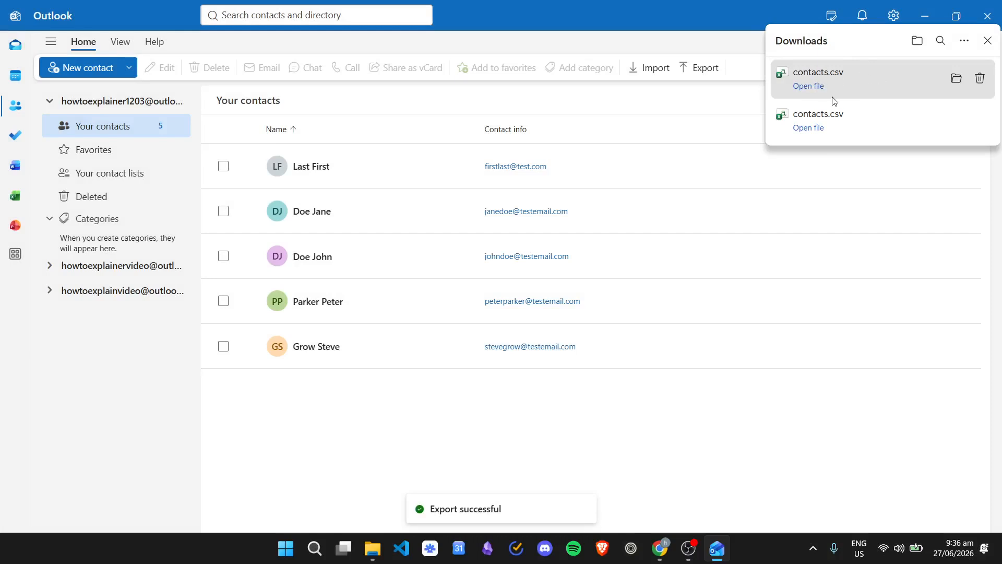
Step: Open the exported contacts.csv from the Downloads folder, dismiss the data loss notice, and inspect the first contact's name and e-mail cells
{"action": "left_click", "coordinate": [373, 548]}
{"action": "left_click", "coordinate": [160, 87]}
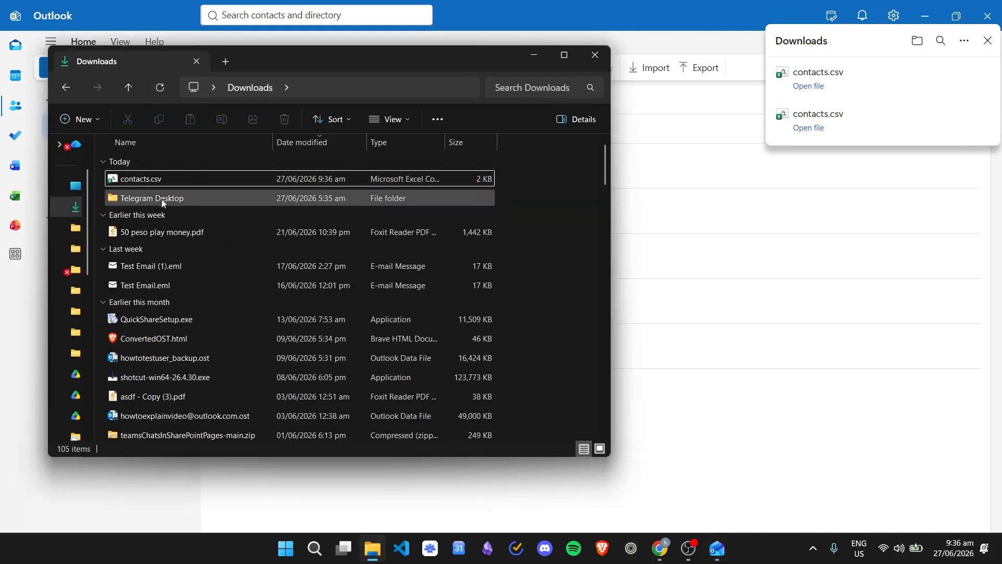
{"action": "double_click", "coordinate": [158, 181]}
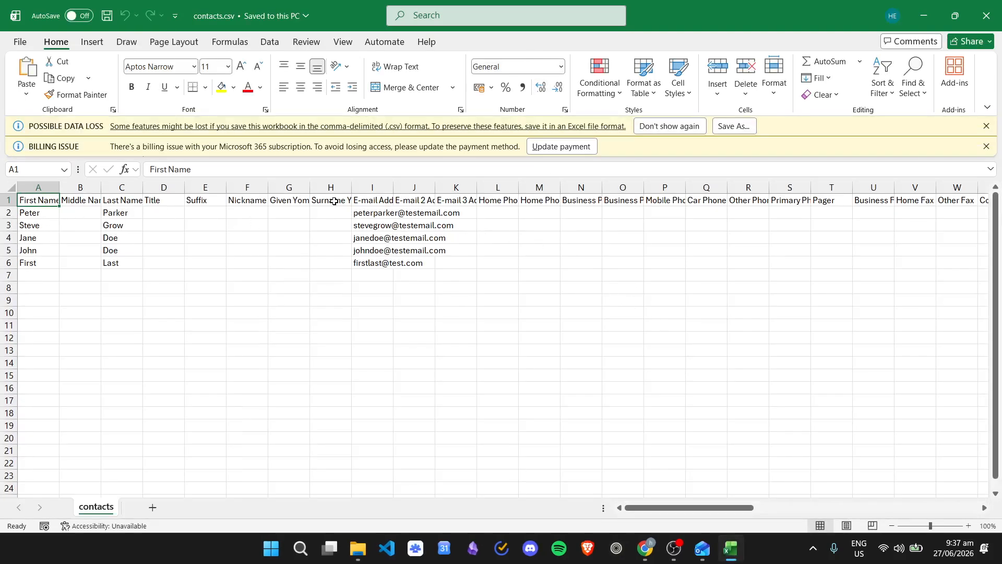
{"action": "left_click", "coordinate": [987, 126]}
{"action": "left_click", "coordinate": [987, 126]}
{"action": "left_click", "coordinate": [32, 176]}
{"action": "left_click", "coordinate": [112, 173]}
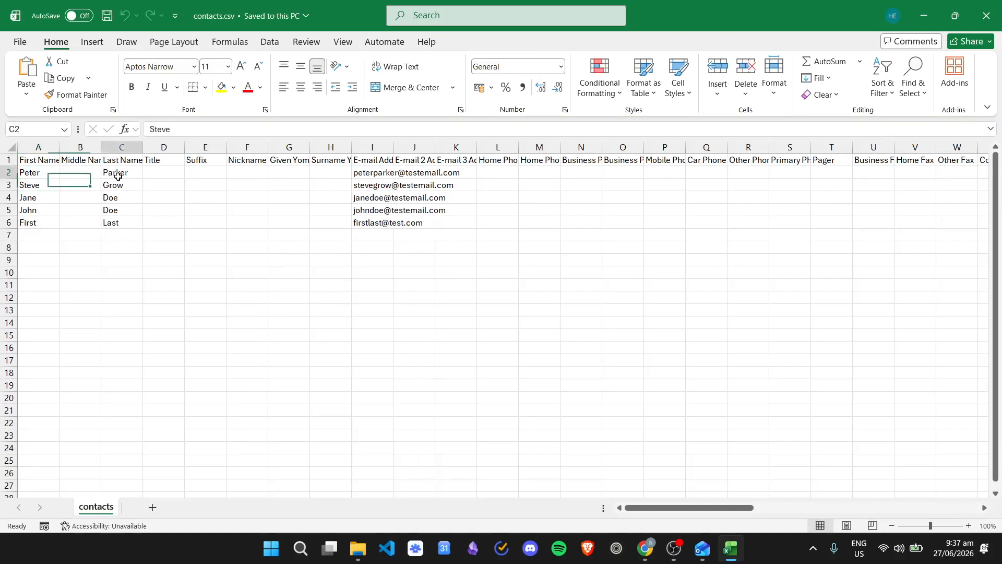
{"action": "left_click", "coordinate": [386, 175]}
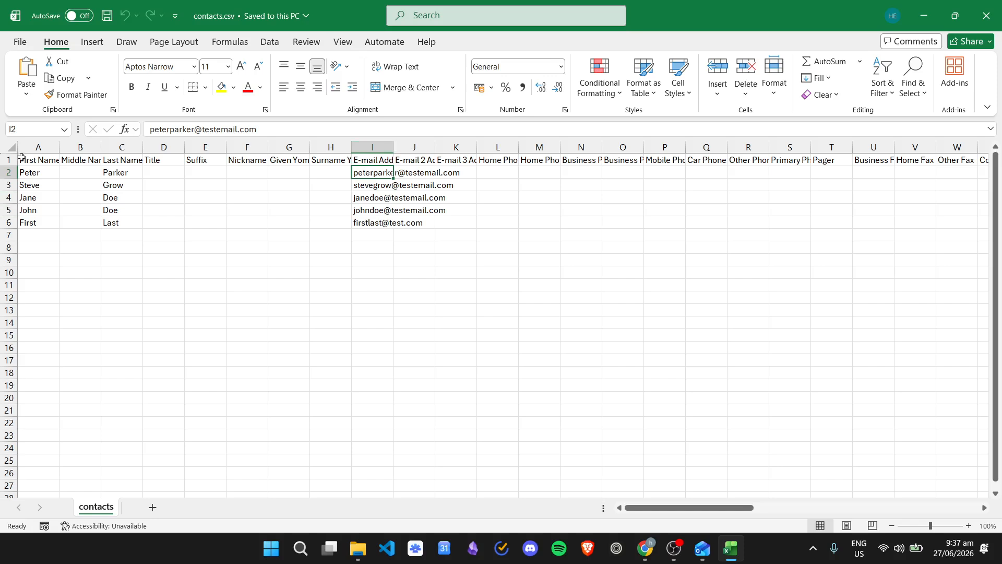
Step: Auto-fit all column widths in the contacts sheet and examine the exported name and e-mail address columns
{"action": "left_click", "coordinate": [9, 148]}
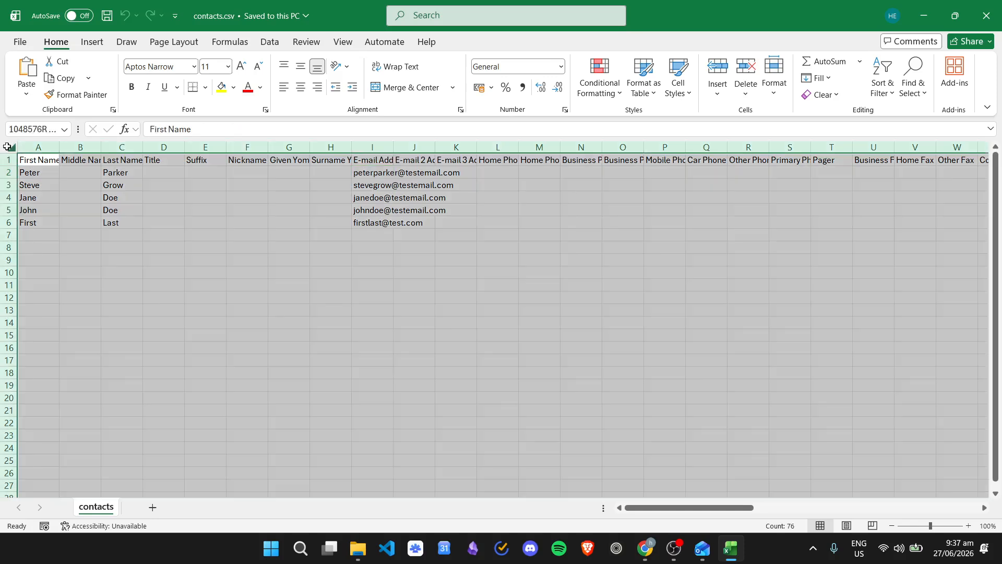
{"action": "double_click", "coordinate": [62, 147]}
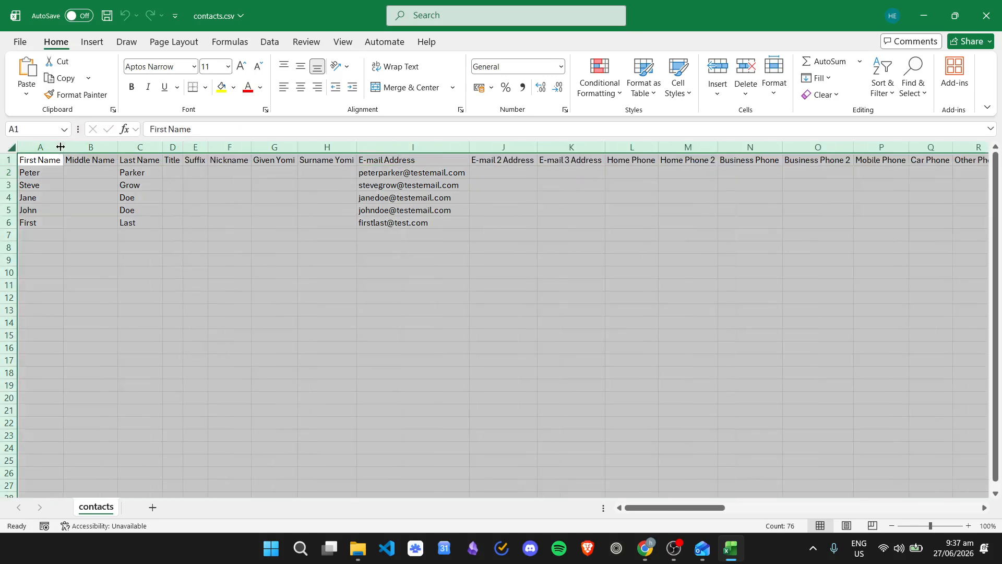
{"action": "left_click", "coordinate": [196, 197]}
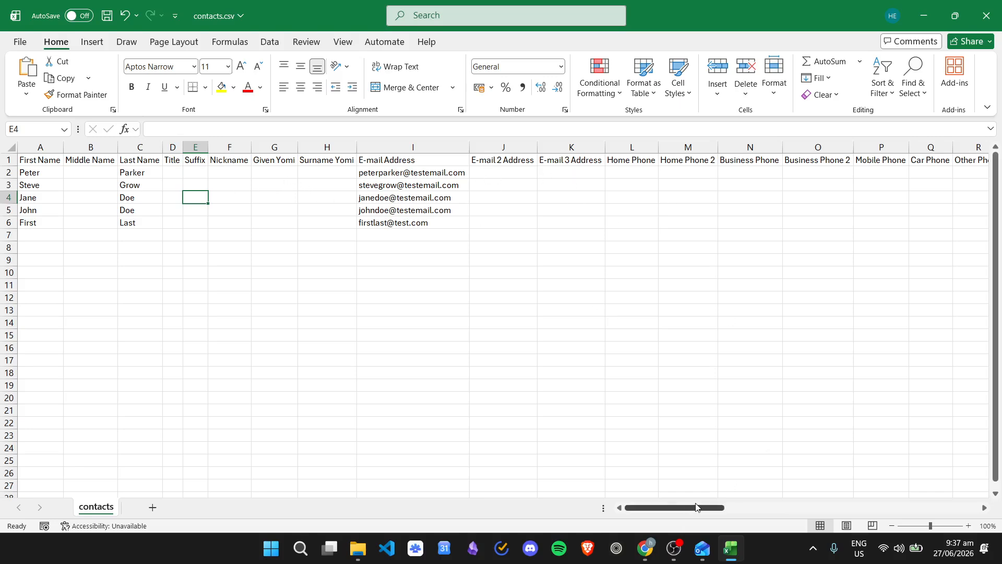
{"action": "mouse_move", "coordinate": [685, 507]}
{"action": "left_mouse_down"}
{"action": "mouse_move", "coordinate": [888, 504]}
{"action": "mouse_move", "coordinate": [959, 487]}
{"action": "mouse_move", "coordinate": [668, 503]}
{"action": "left_mouse_up"}
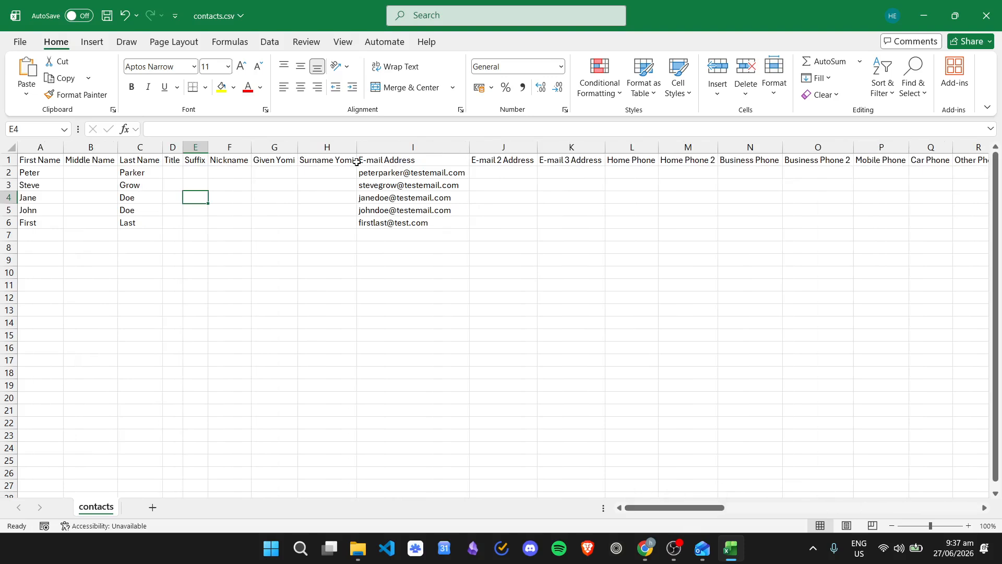
{"action": "left_click", "coordinate": [397, 180]}
{"action": "left_click", "coordinate": [134, 173]}
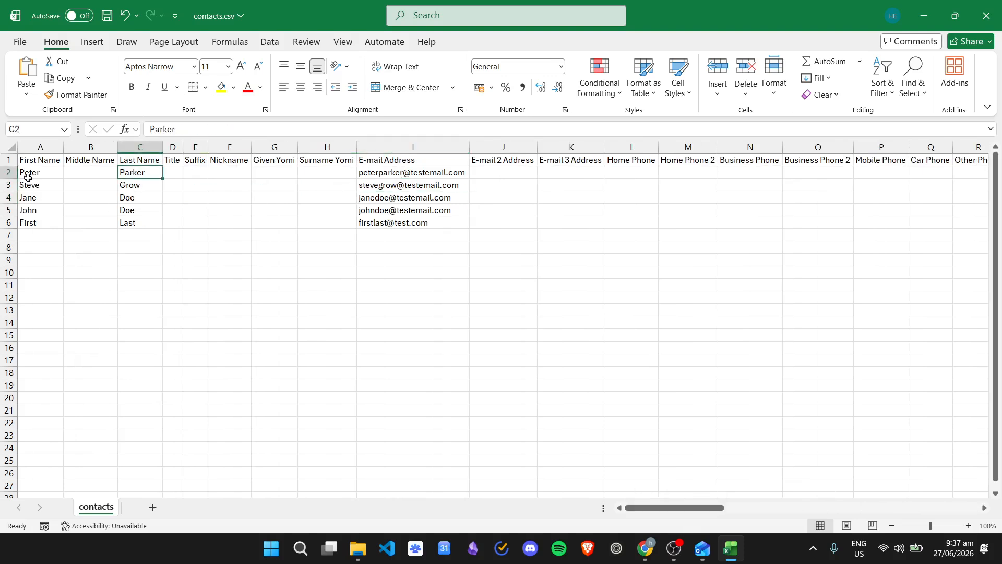
{"action": "left_click", "coordinate": [28, 173]}
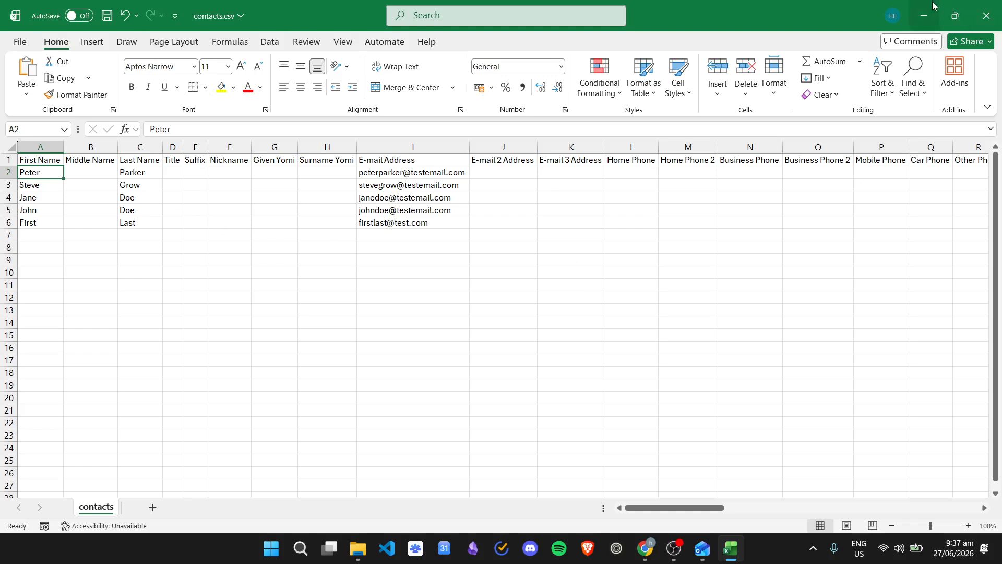
Step: Close contacts.csv without saving, then minimize File Explorer and dismiss the downloads list in Outlook
{"action": "left_click", "coordinate": [987, 16]}
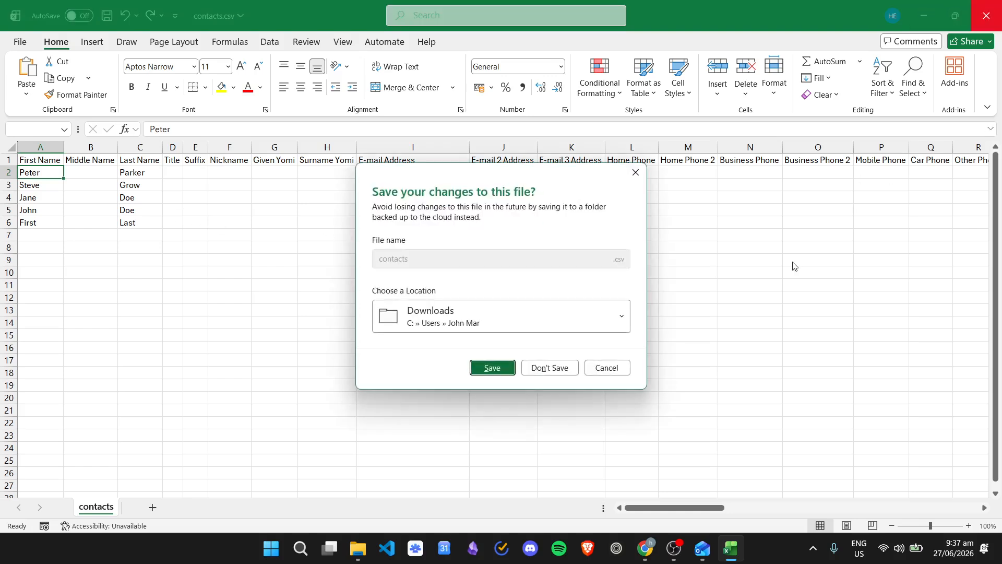
{"action": "left_click", "coordinate": [571, 370]}
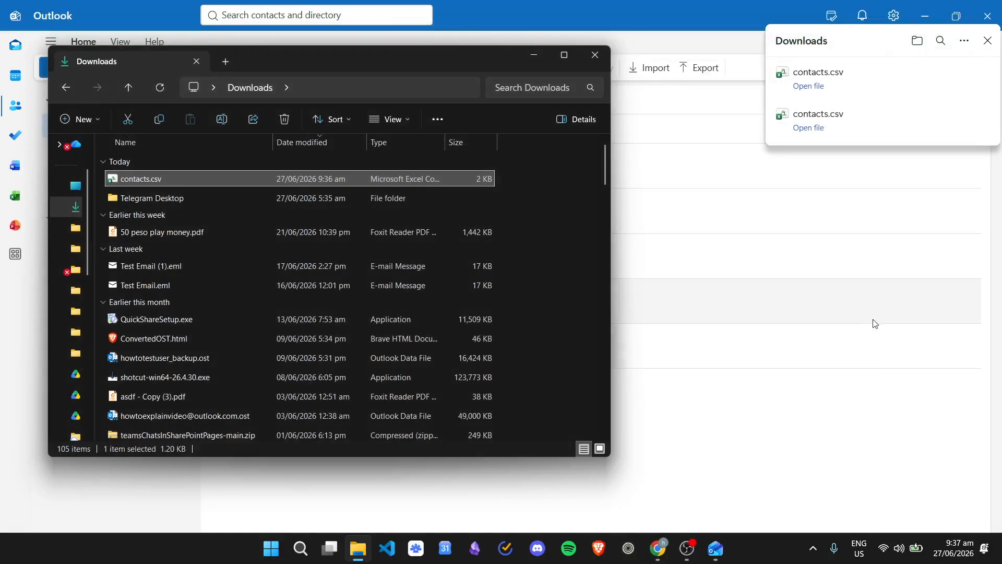
{"action": "left_click", "coordinate": [535, 59]}
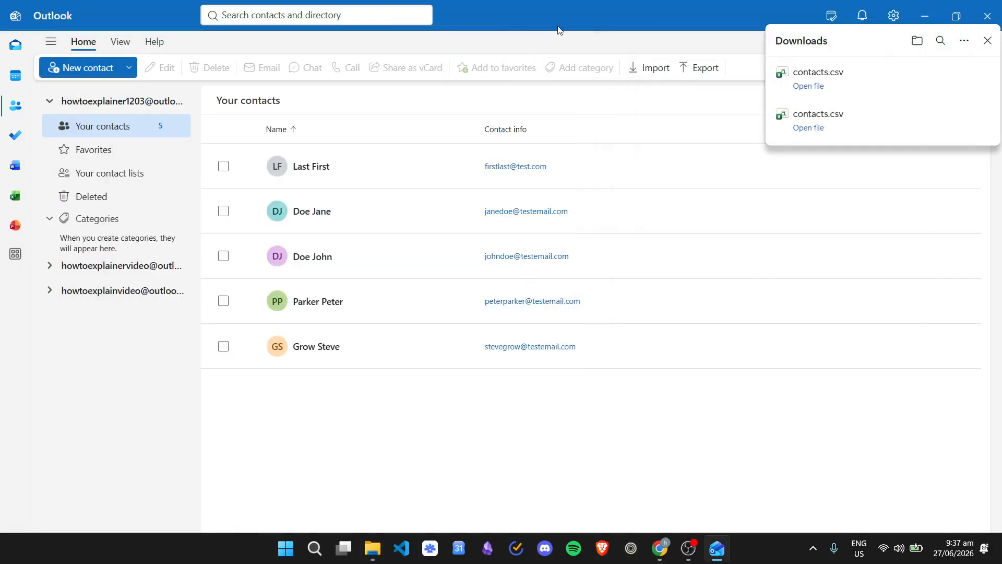
{"action": "left_click", "coordinate": [981, 36]}
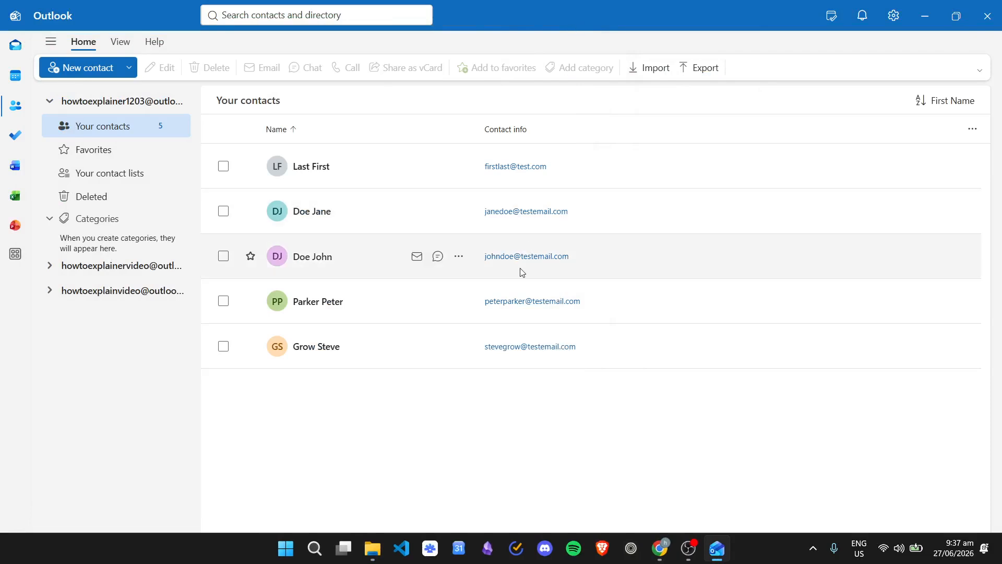
Step: Launch Outlook (classic), dismiss the billing notice, and show the People section
{"action": "left_click", "coordinate": [315, 548]}
{"action": "type", "text": "cl"}
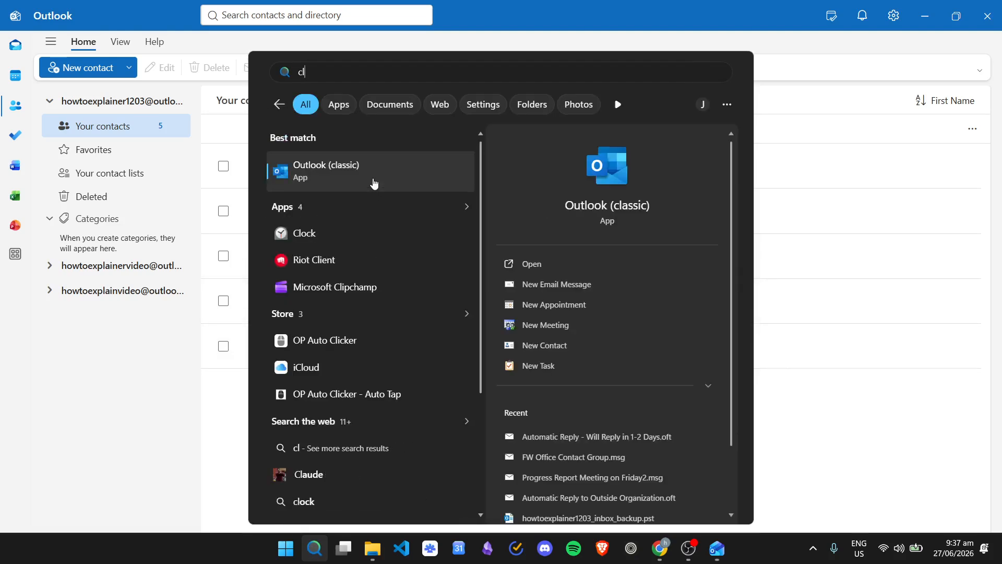
{"action": "left_click", "coordinate": [371, 181]}
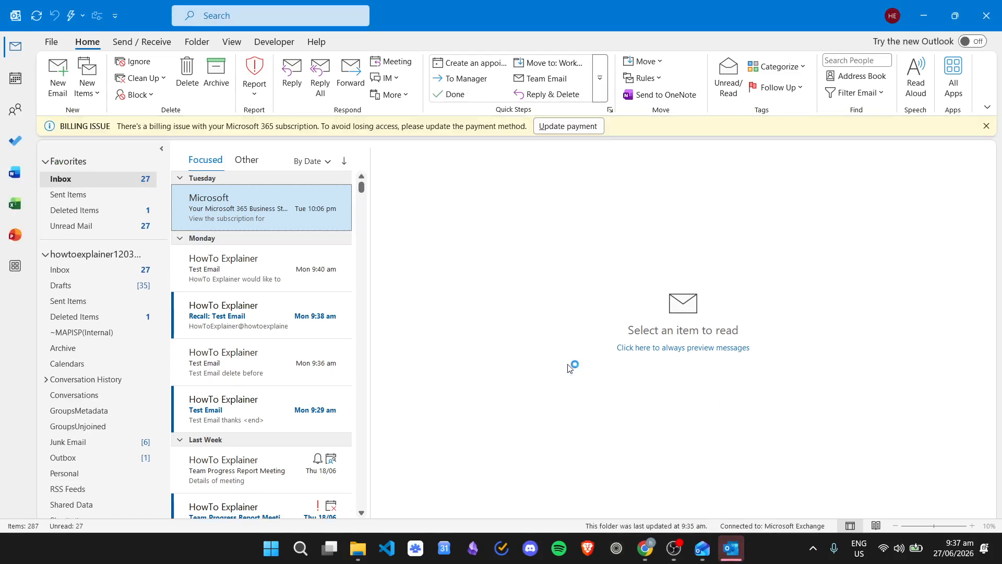
{"action": "left_click", "coordinate": [985, 131]}
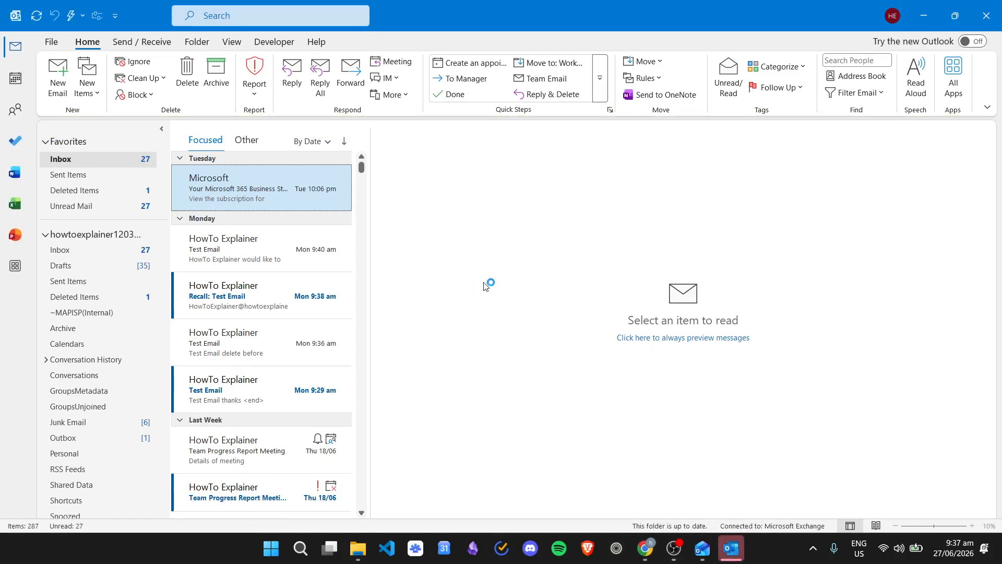
{"action": "left_click", "coordinate": [15, 112]}
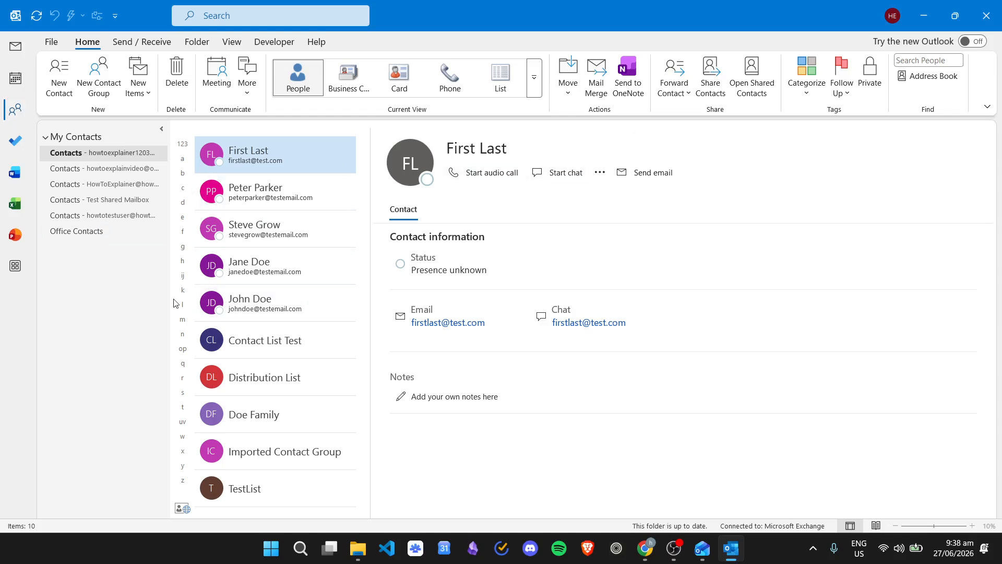
Step: Set up an export to a file as Comma Separated Values from the account's Contacts folder
{"action": "left_click", "coordinate": [51, 41]}
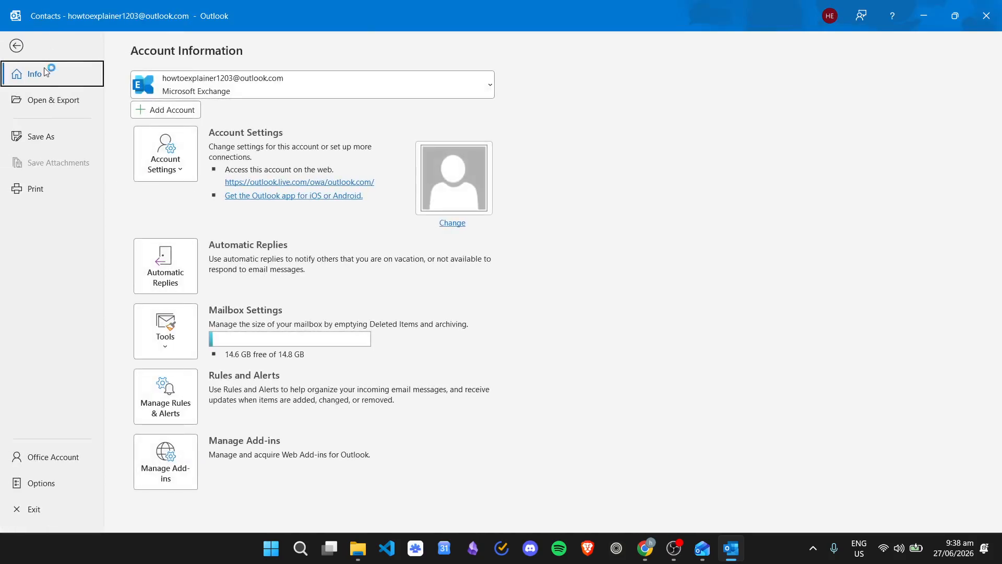
{"action": "left_click", "coordinate": [57, 106]}
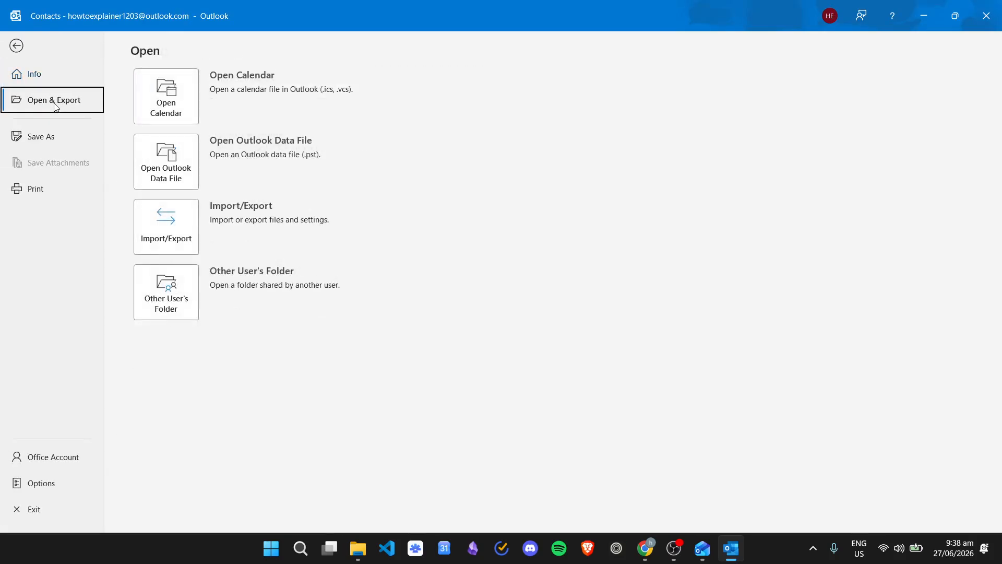
{"action": "left_click", "coordinate": [174, 236]}
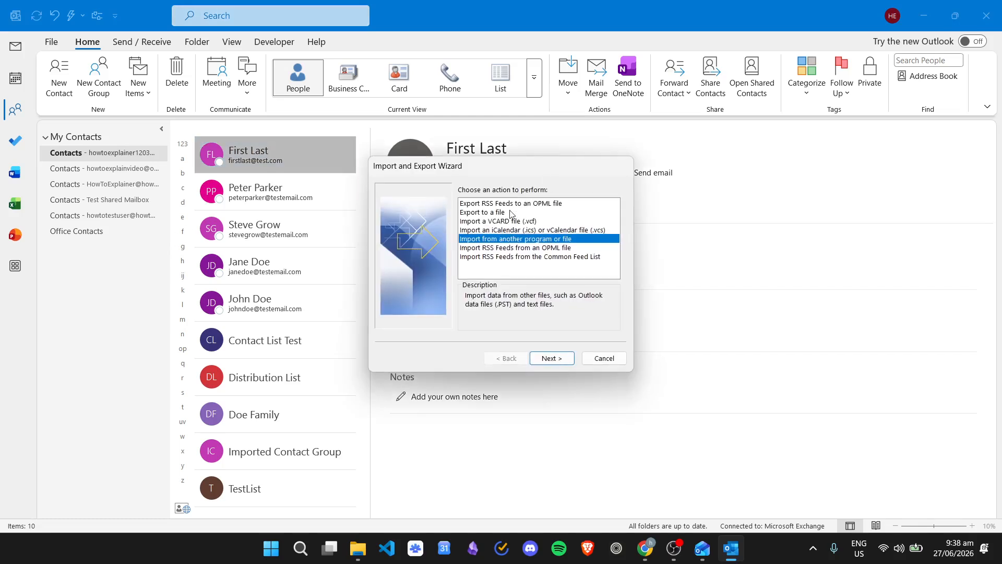
{"action": "left_click", "coordinate": [498, 213]}
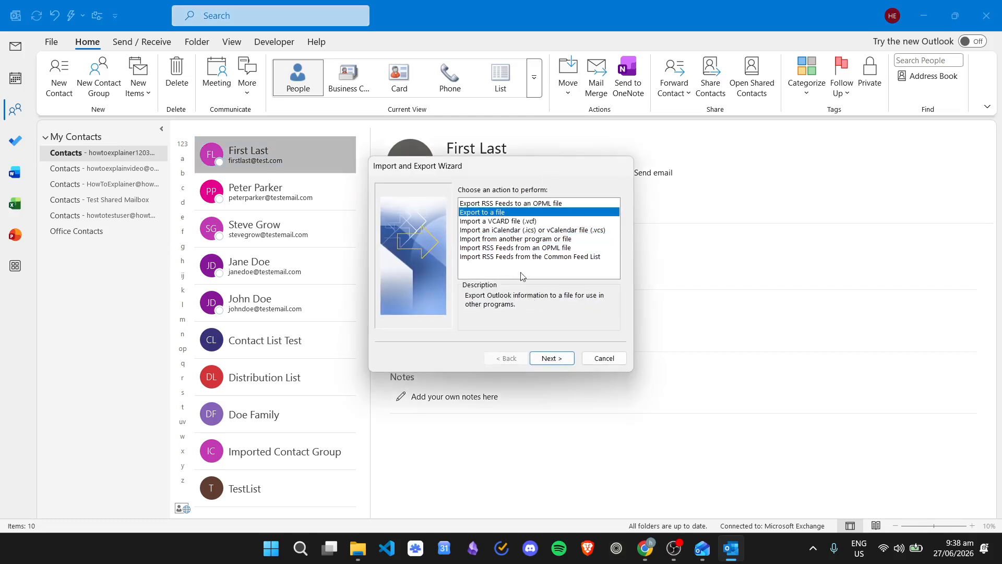
{"action": "left_click", "coordinate": [551, 358]}
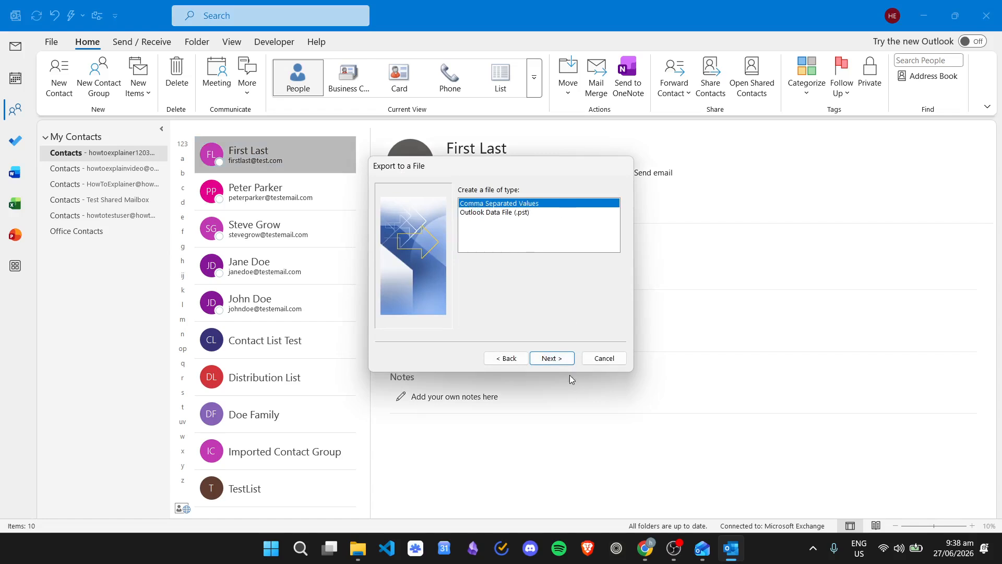
{"action": "left_click", "coordinate": [552, 359]}
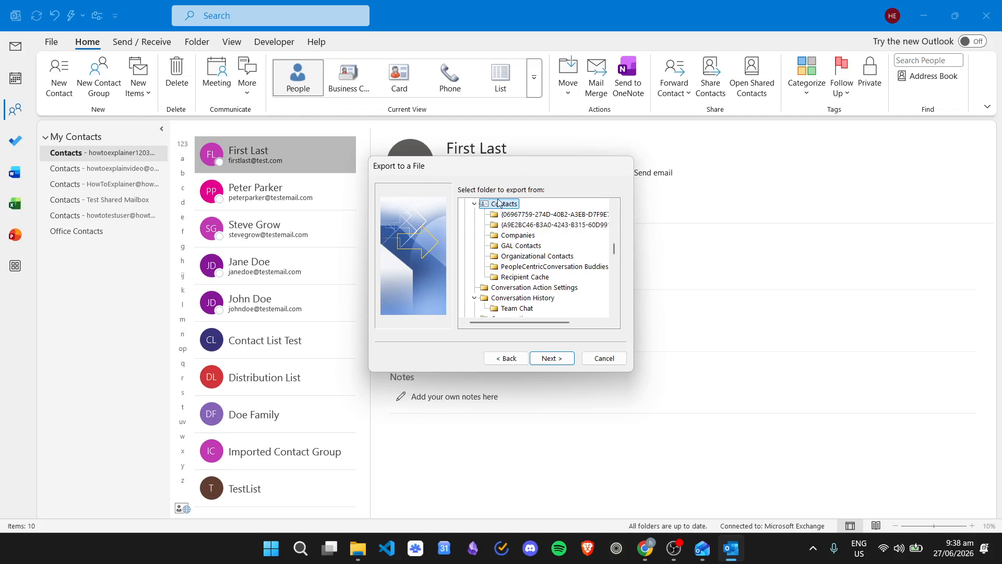
{"action": "left_click", "coordinate": [552, 358]}
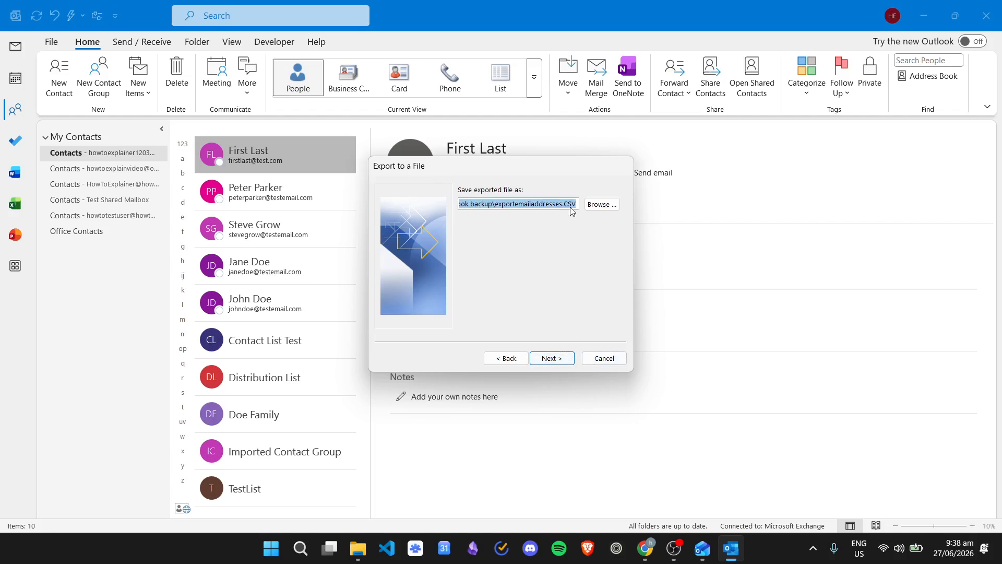
Step: Set the export destination to exportemailaddresses.CSV in the outlook backup folder and finish the export
{"action": "left_click", "coordinate": [606, 205]}
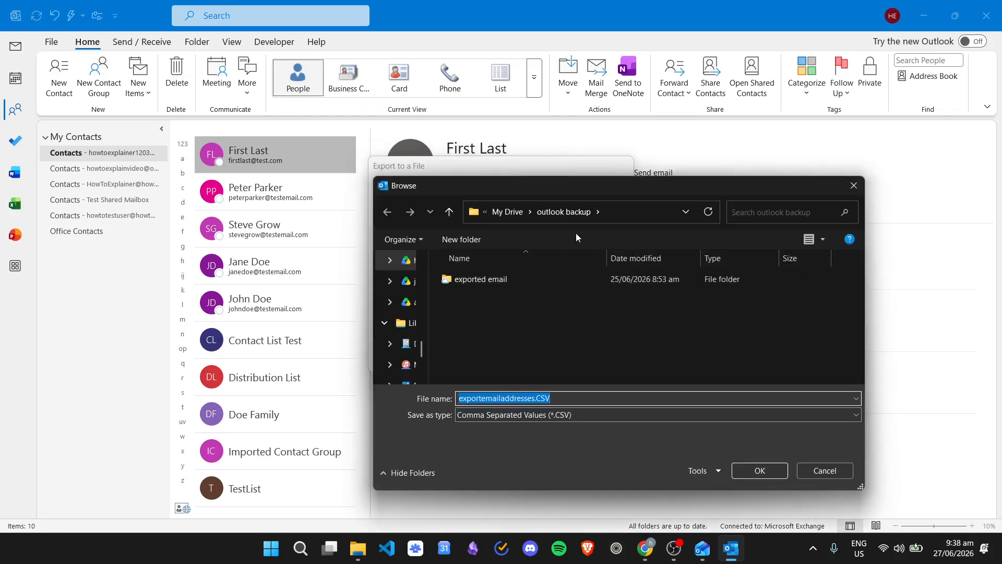
{"action": "left_click_drag", "start_coordinate": [629, 193], "coordinate": [375, 118]}
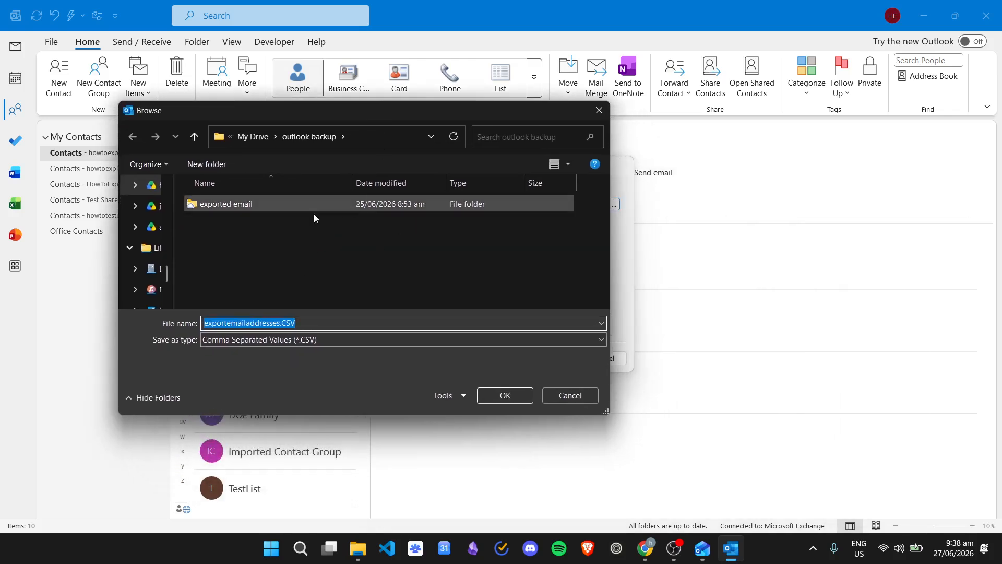
{"action": "left_click", "coordinate": [270, 323]}
{"action": "left_click_drag", "start_coordinate": [279, 323], "coordinate": [219, 326]}
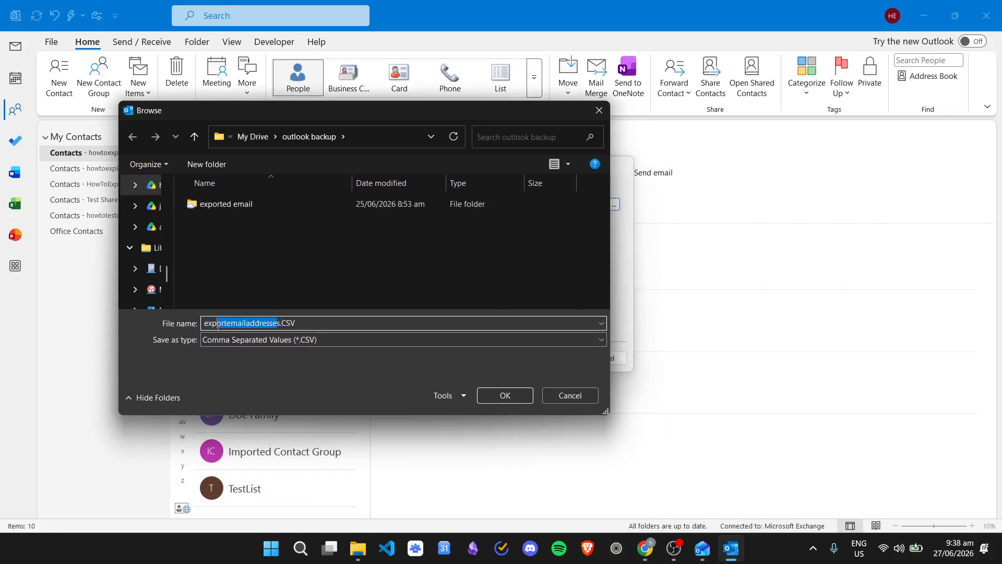
{"action": "left_click", "coordinate": [525, 236]}
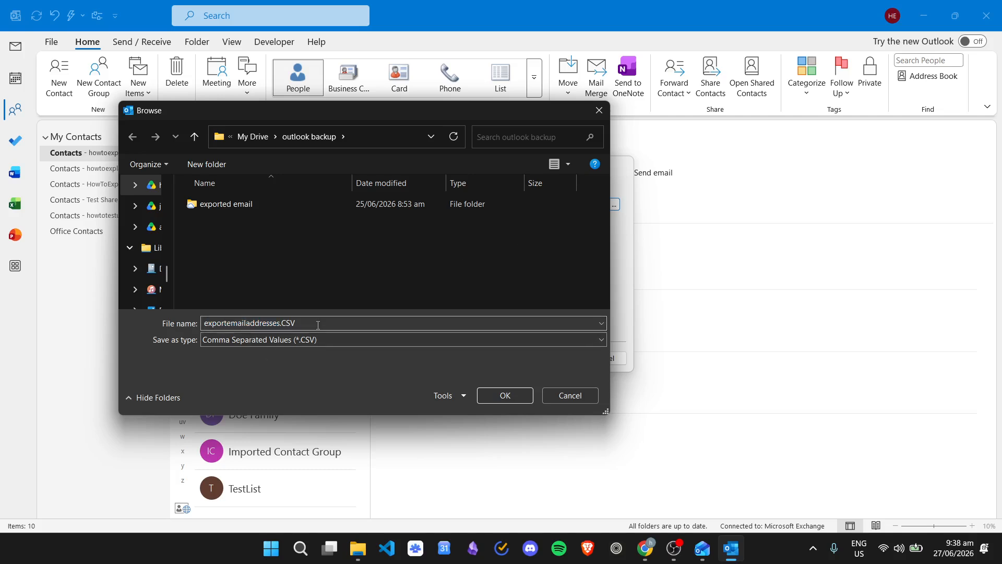
{"action": "left_click", "coordinate": [509, 396]}
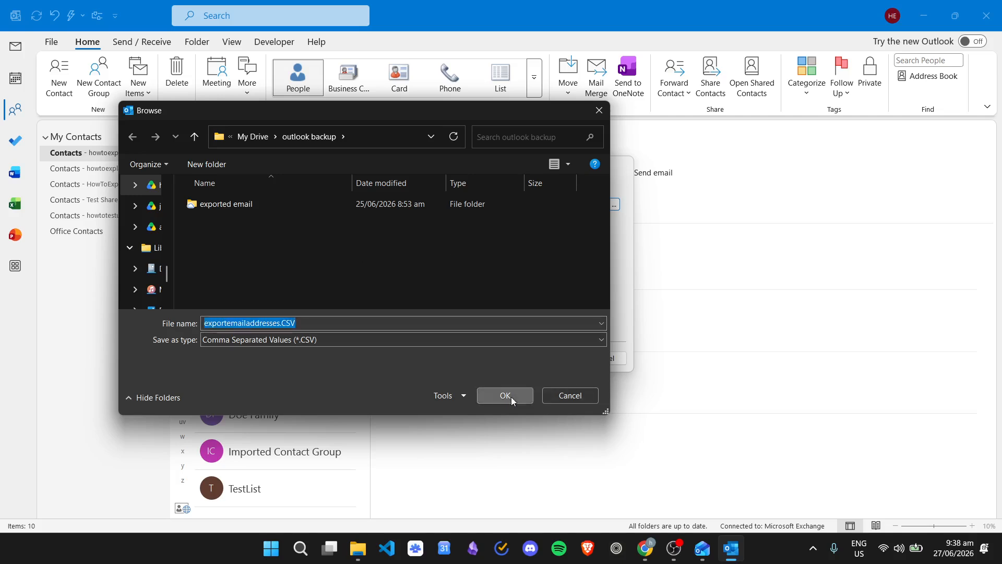
{"action": "left_click", "coordinate": [555, 360]}
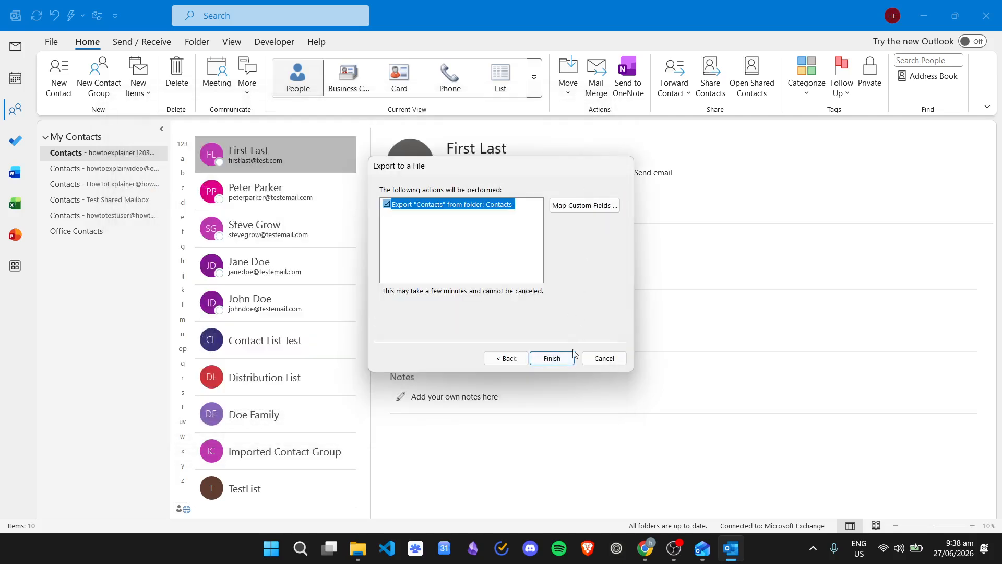
{"action": "left_click", "coordinate": [555, 359]}
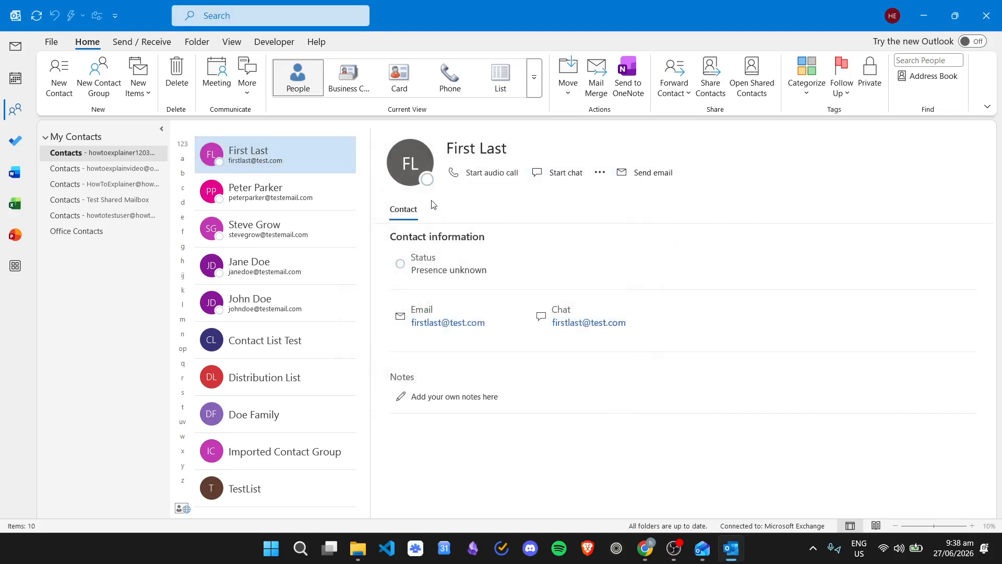
Step: Open exportemailaddresses.CSV from the outlook backup folder in My Drive using File Explorer
{"action": "left_click", "coordinate": [358, 548]}
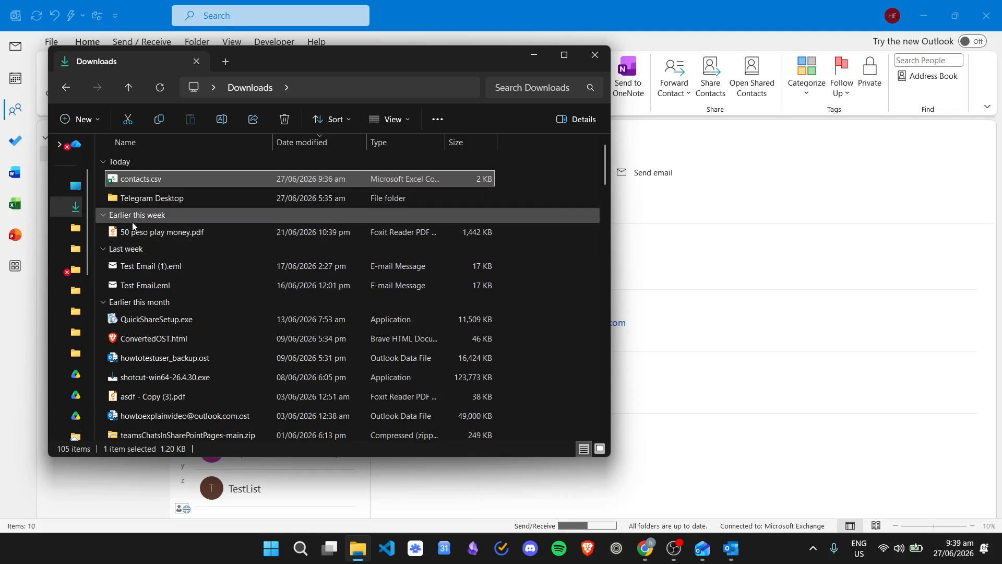
{"action": "scroll", "coordinate": [87, 250], "scroll_direction": "down", "scroll_amount": 2}
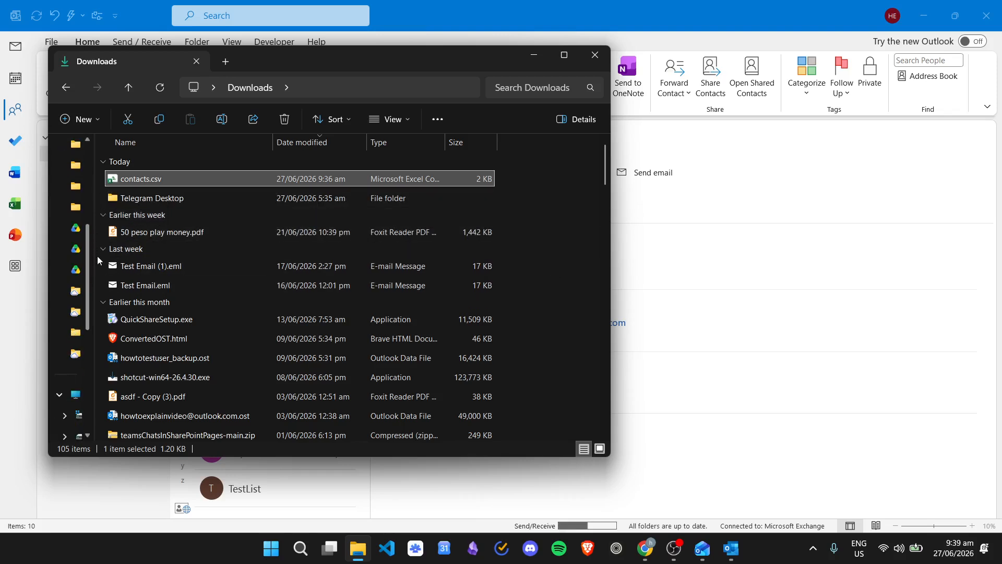
{"action": "scroll", "coordinate": [75, 272], "scroll_direction": "down", "scroll_amount": 1}
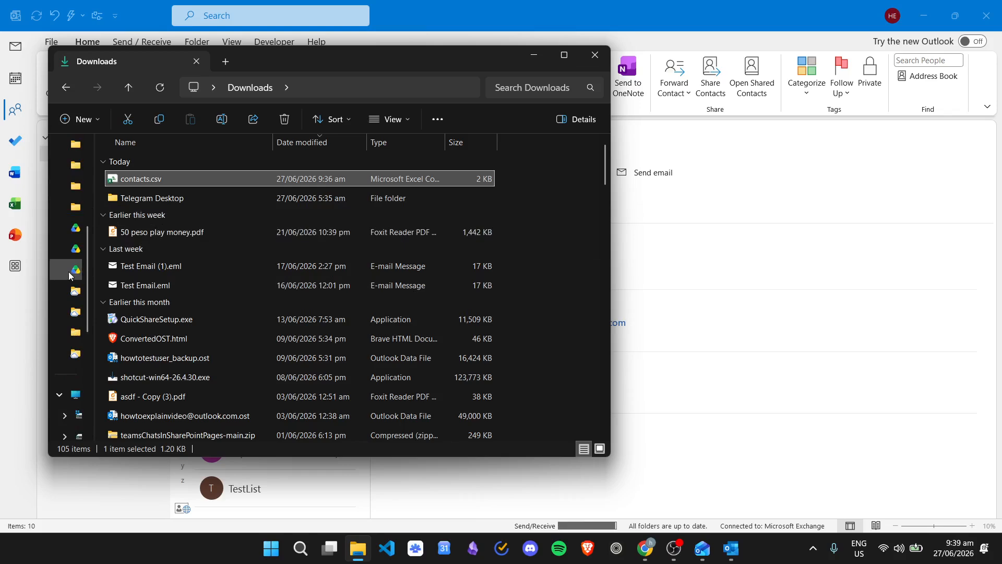
{"action": "left_click", "coordinate": [76, 271]}
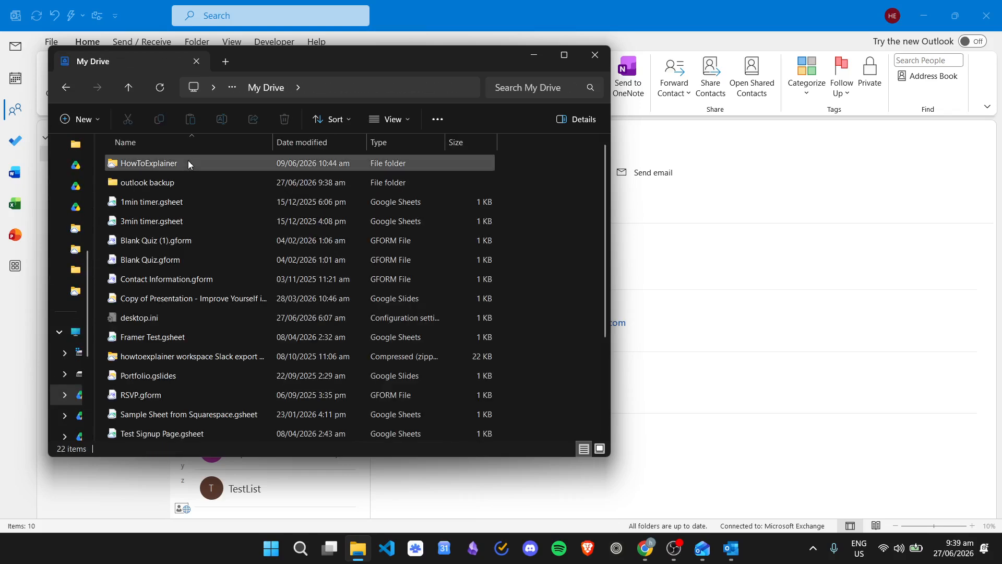
{"action": "double_click", "coordinate": [191, 177]}
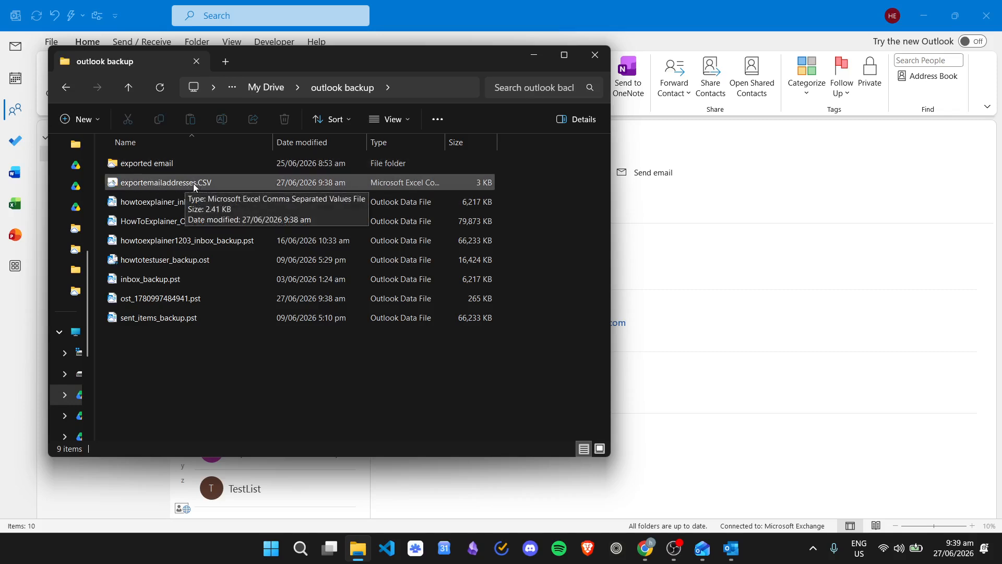
{"action": "double_click", "coordinate": [215, 180]}
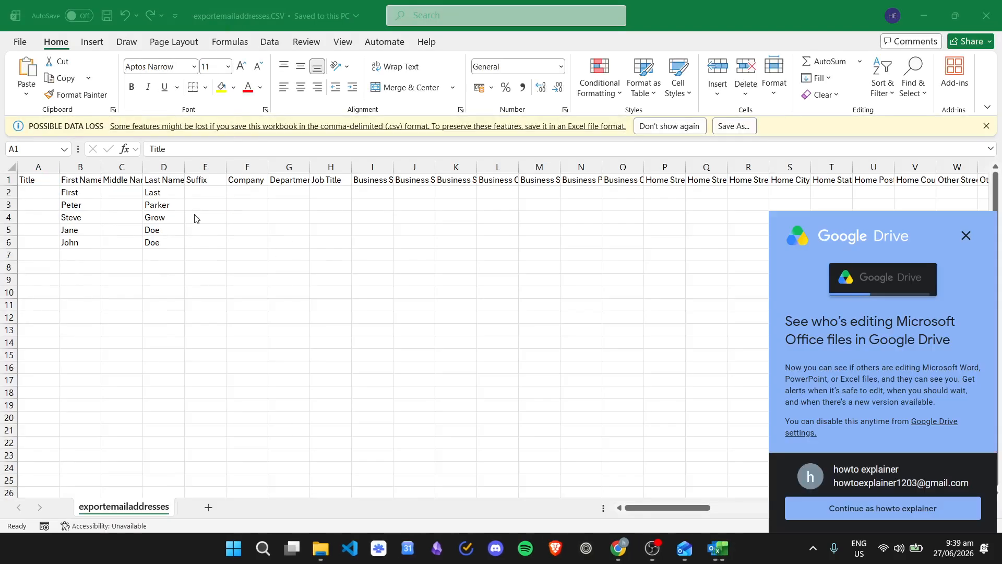
Step: Dismiss the Google Drive pop-up and the data loss and billing notices in Excel
{"action": "left_click", "coordinate": [966, 234]}
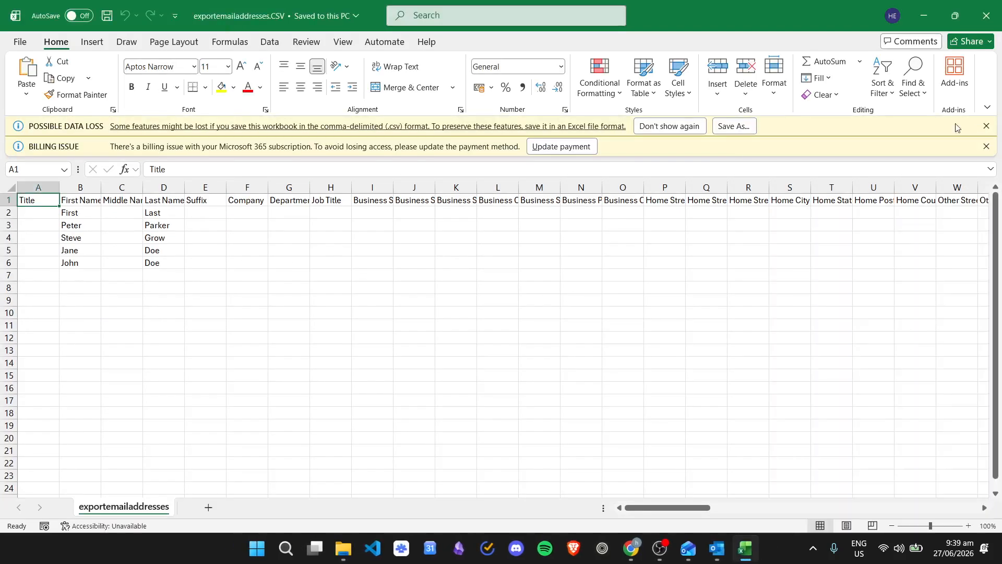
{"action": "left_click", "coordinate": [987, 126]}
{"action": "left_click", "coordinate": [987, 126]}
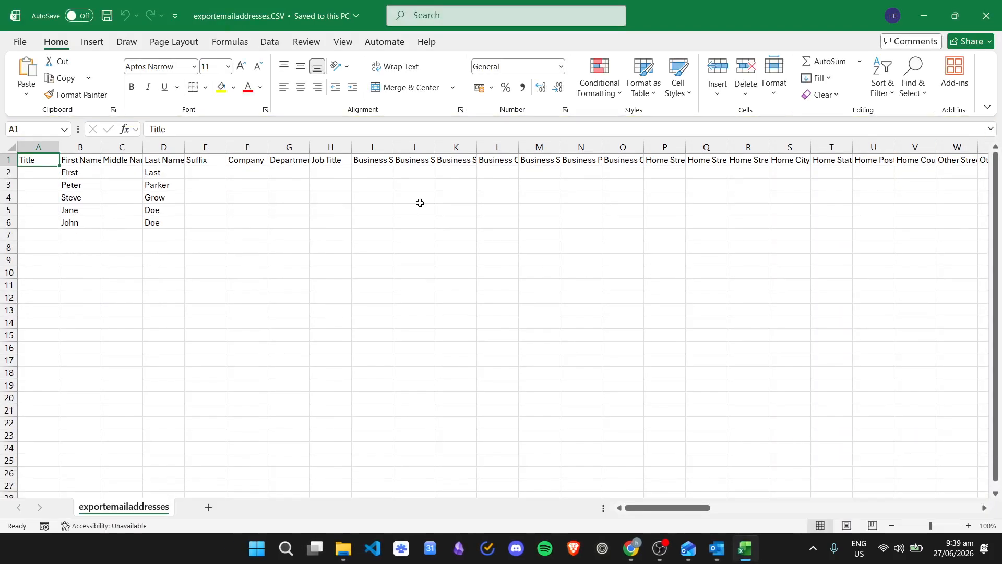
Step: Autofit the width of all columns in the exportemailaddresses sheet and look across the exported contact fields
{"action": "left_click", "coordinate": [251, 195]}
{"action": "left_click", "coordinate": [82, 174]}
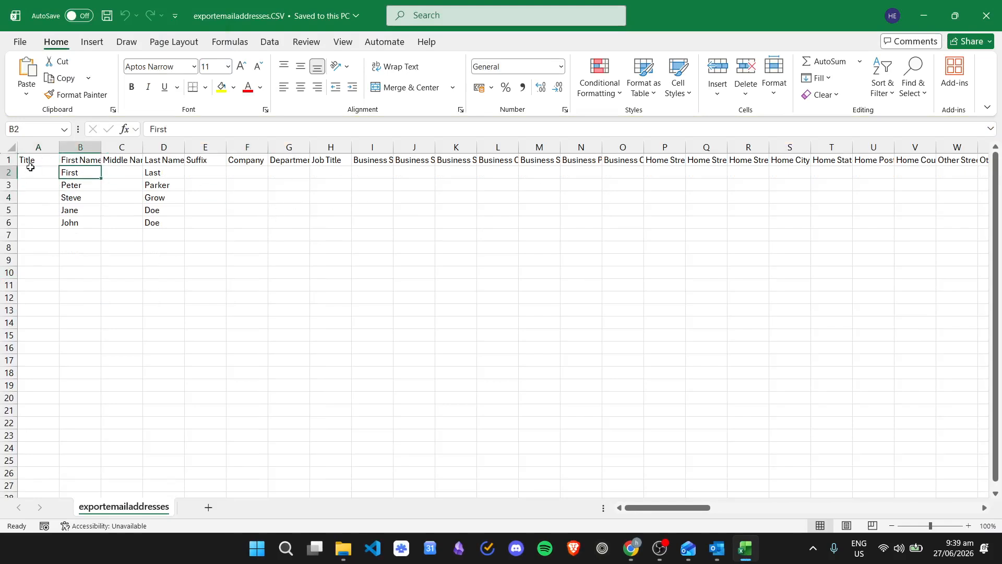
{"action": "left_click", "coordinate": [14, 147]}
{"action": "double_click", "coordinate": [59, 147]}
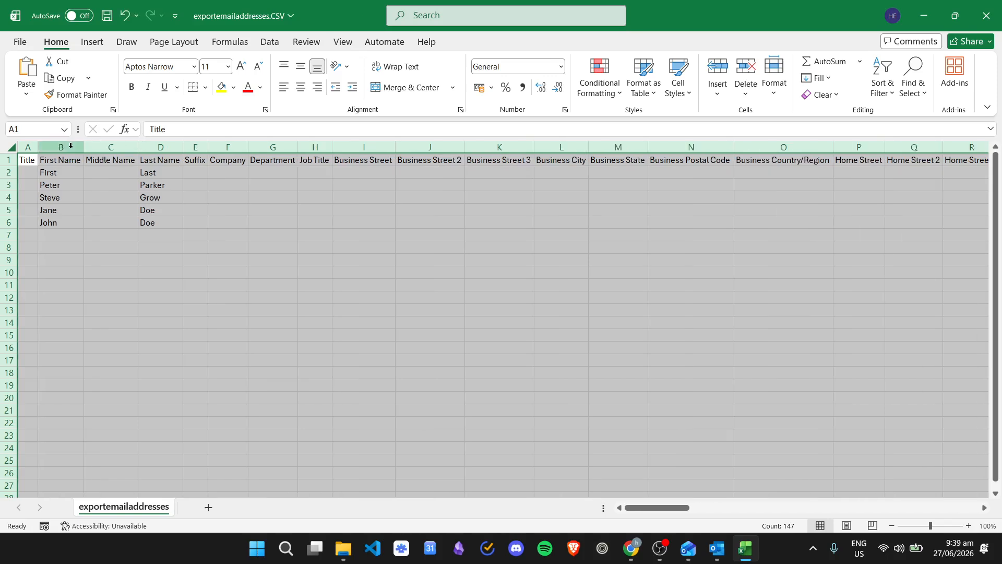
{"action": "left_click", "coordinate": [170, 173]}
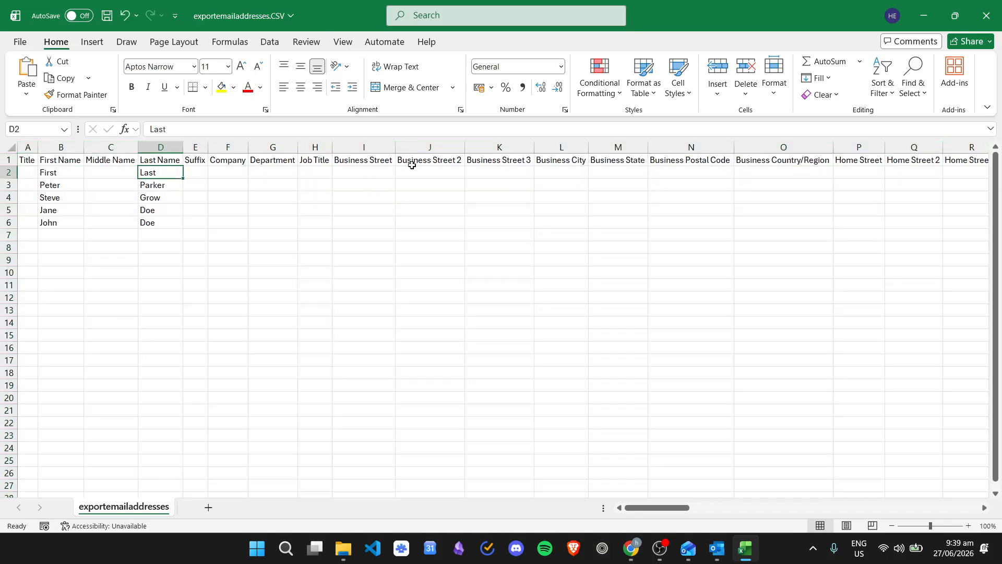
{"action": "left_click_drag", "start_coordinate": [701, 509], "coordinate": [607, 508]}
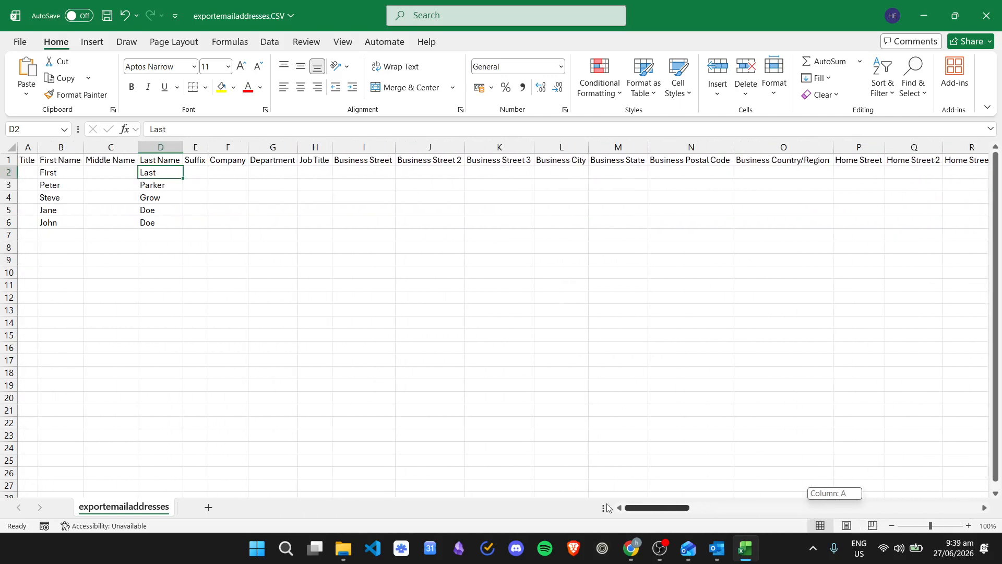
Step: Minimize Excel and File Explorer, and switch from Outlook (classic) to the contacts list in new Outlook
{"action": "left_click", "coordinate": [746, 556]}
{"action": "left_click", "coordinate": [531, 55]}
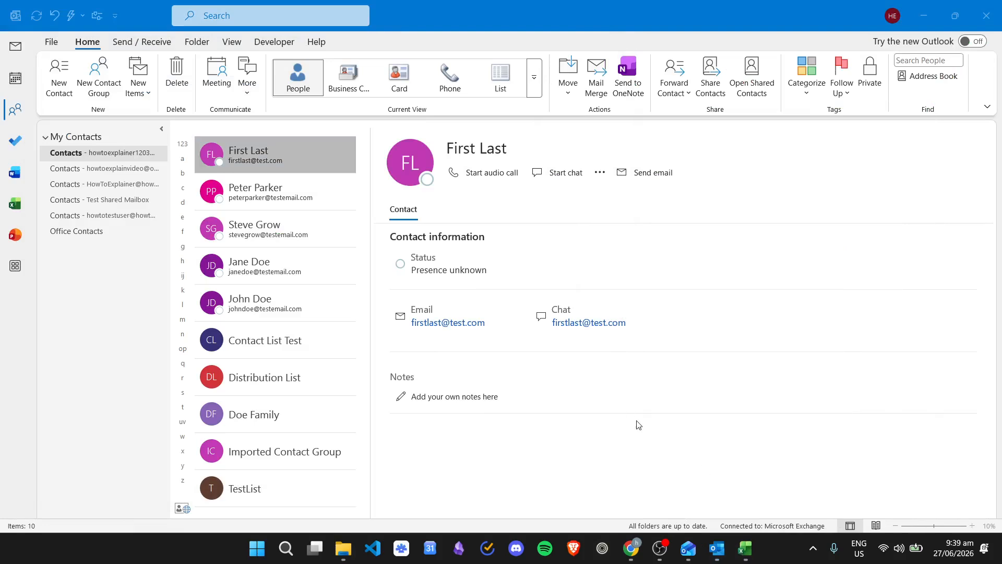
{"action": "left_click", "coordinate": [690, 548]}
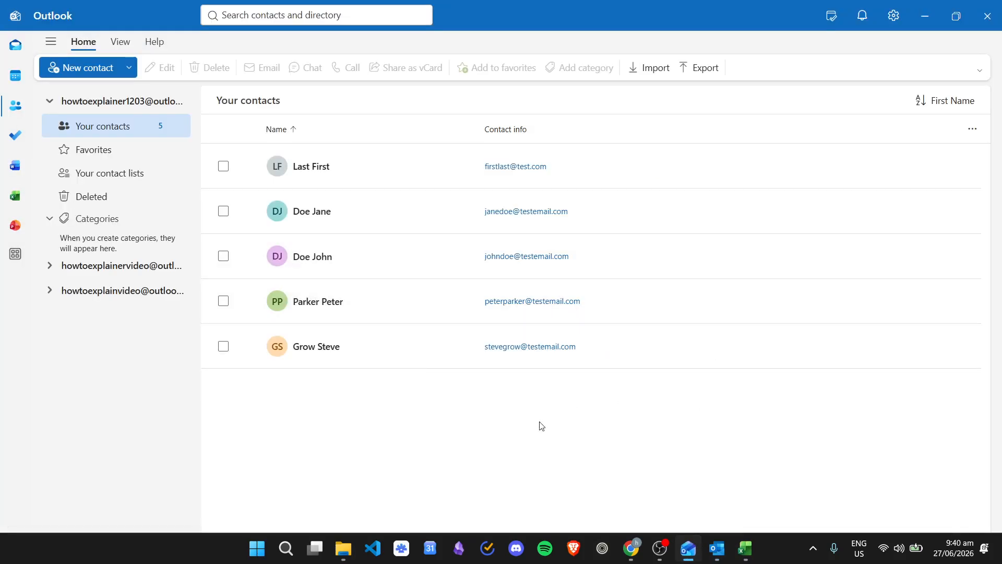